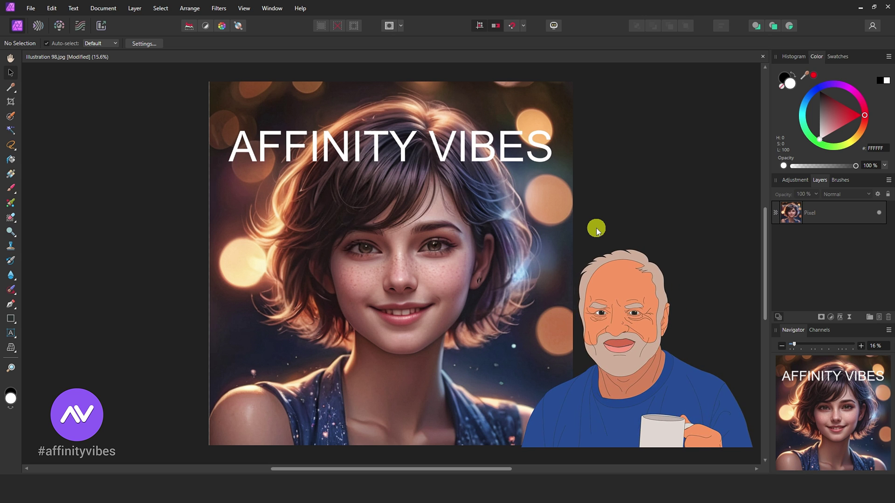
- Zoom in and paint out the left leg of the letter A with the Inpainting Brush
{"action": "left_click", "coordinate": [570, 226]}
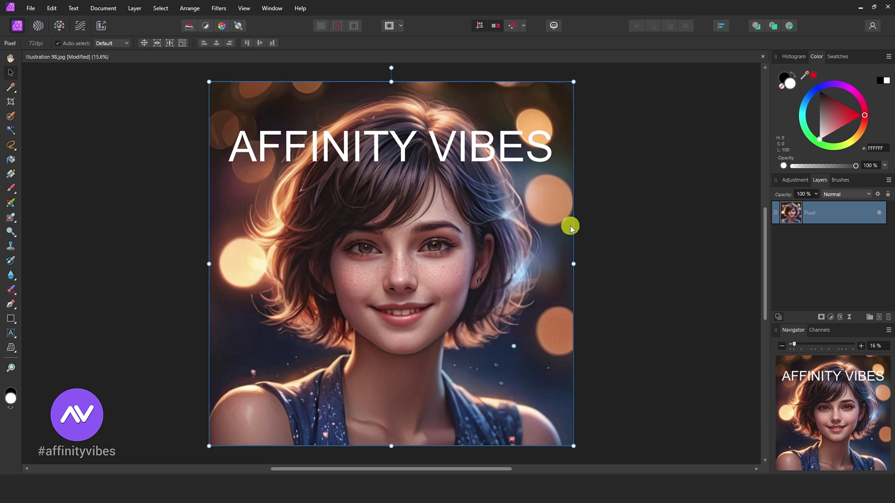
{"action": "key", "text": "ctrl+plus"}
{"action": "key", "text": "ctrl+plus"}
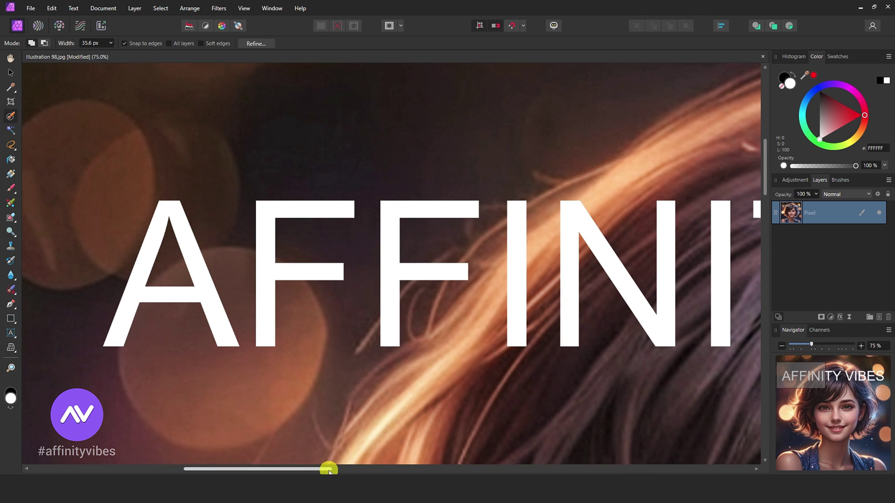
{"action": "left_click_drag", "start_coordinate": [329, 469], "coordinate": [287, 468]}
{"action": "left_click", "coordinate": [9, 290]}
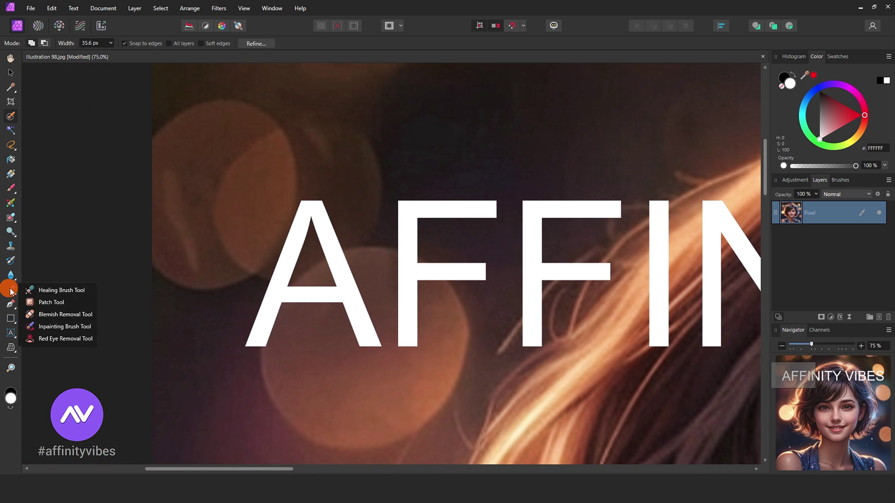
{"action": "left_click", "coordinate": [64, 325]}
{"action": "mouse_move", "coordinate": [251, 349]}
{"action": "left_mouse_down"}
{"action": "mouse_move", "coordinate": [314, 203]}
{"action": "mouse_move", "coordinate": [328, 212]}
{"action": "mouse_move", "coordinate": [337, 273]}
{"action": "mouse_move", "coordinate": [370, 349]}
{"action": "mouse_move", "coordinate": [343, 296]}
{"action": "mouse_move", "coordinate": [281, 295]}
{"action": "mouse_move", "coordinate": [256, 355]}
{"action": "mouse_move", "coordinate": [252, 338]}
{"action": "mouse_move", "coordinate": [302, 205]}
{"action": "mouse_move", "coordinate": [313, 204]}
{"action": "mouse_move", "coordinate": [328, 224]}
{"action": "mouse_move", "coordinate": [368, 343]}
{"action": "left_mouse_up"}
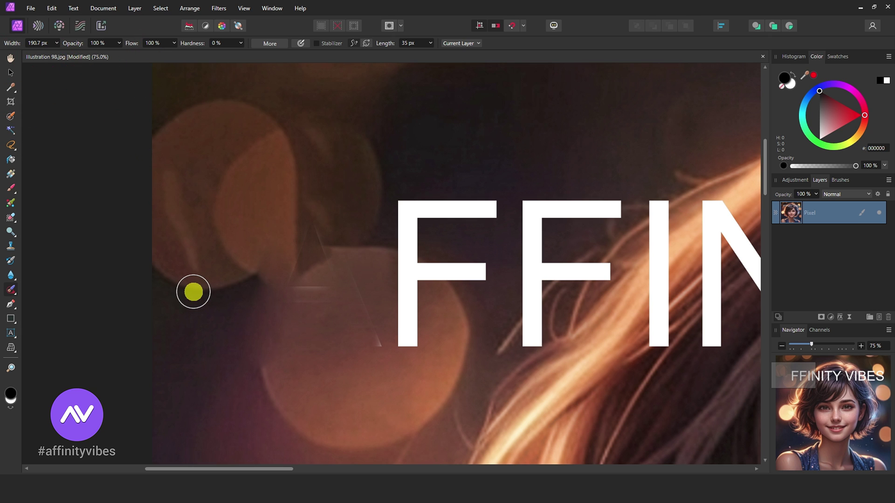
- Shrink the brush, paint over the rest of the A, then undo the strokes
{"action": "left_click_drag", "start_coordinate": [297, 253], "coordinate": [305, 226]}
{"action": "left_click_drag", "start_coordinate": [291, 285], "coordinate": [331, 285]}
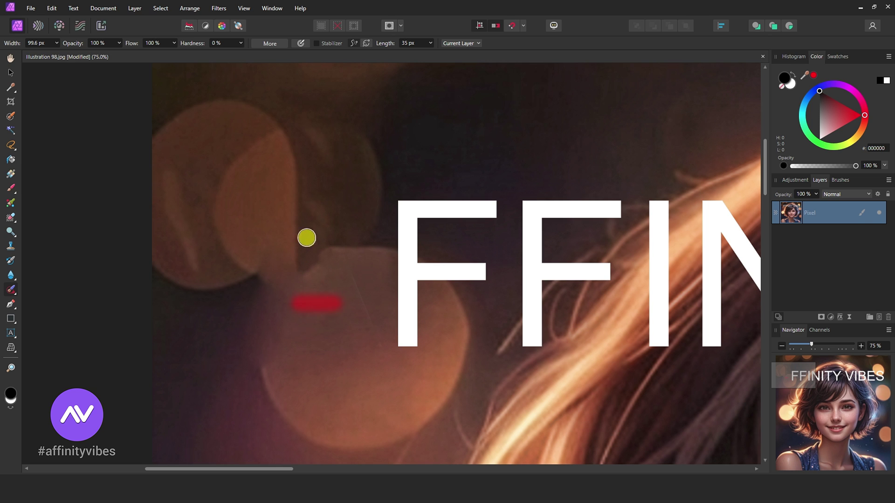
{"action": "left_click", "coordinate": [114, 338]}
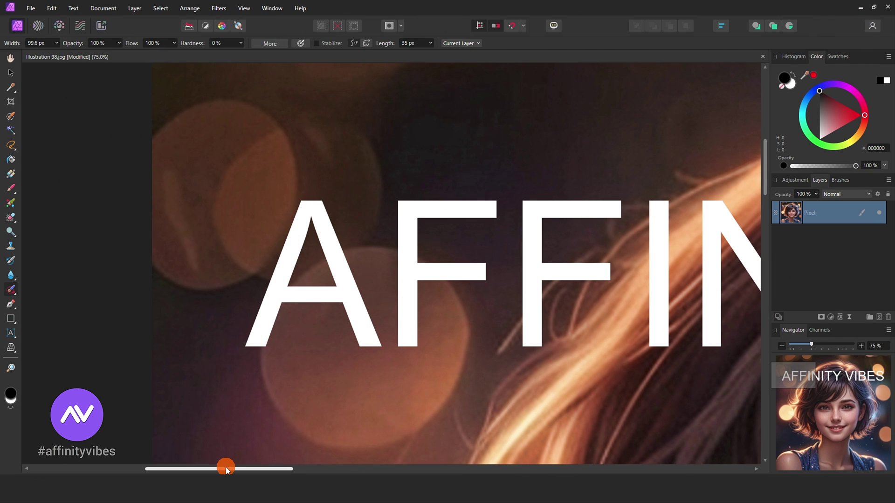
- Paint a selection over the title letters A, F, I and N with the Selection Brush
{"action": "left_click_drag", "start_coordinate": [225, 467], "coordinate": [260, 464]}
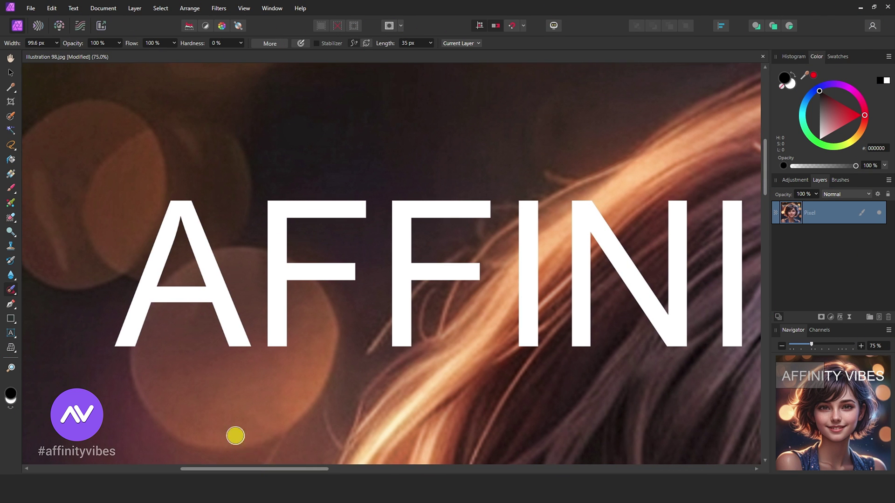
{"action": "left_click", "coordinate": [10, 116]}
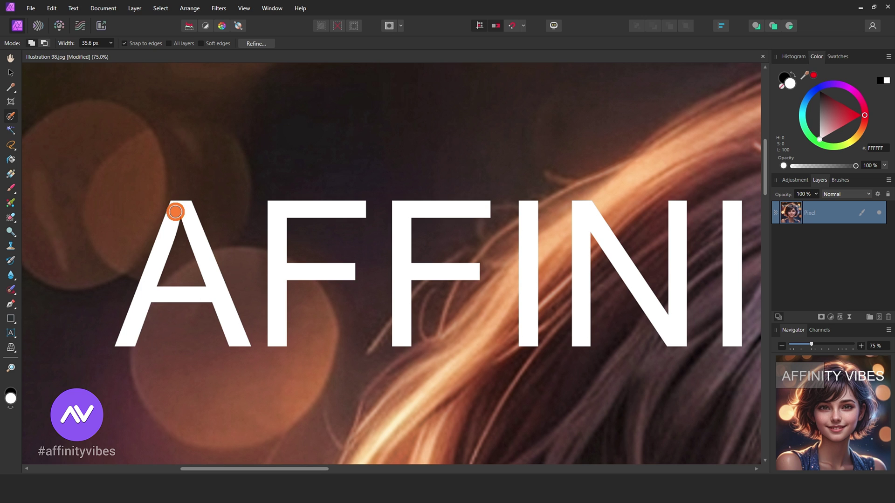
{"action": "left_click", "coordinate": [175, 211]}
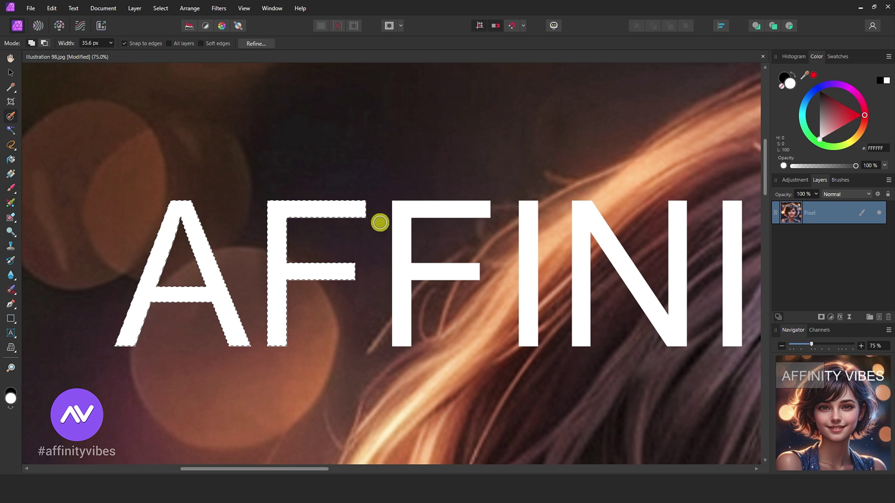
{"action": "left_click", "coordinate": [400, 213]}
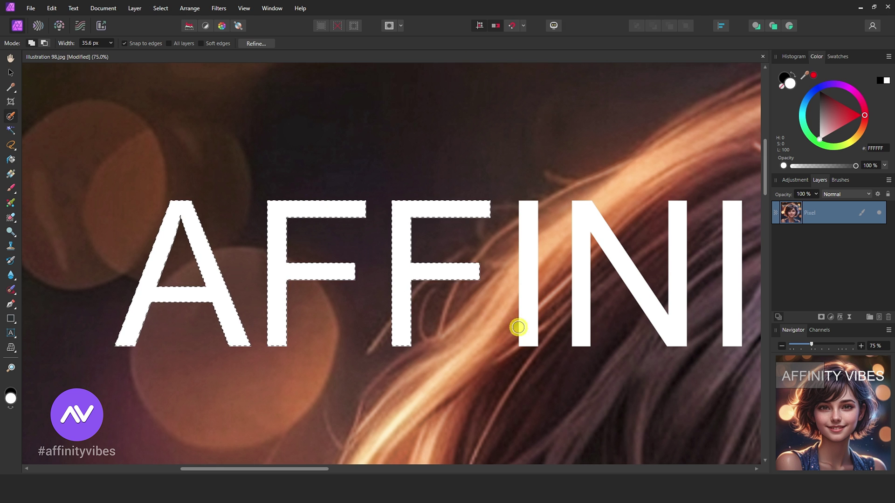
{"action": "left_click", "coordinate": [531, 291]}
{"action": "left_click", "coordinate": [580, 301]}
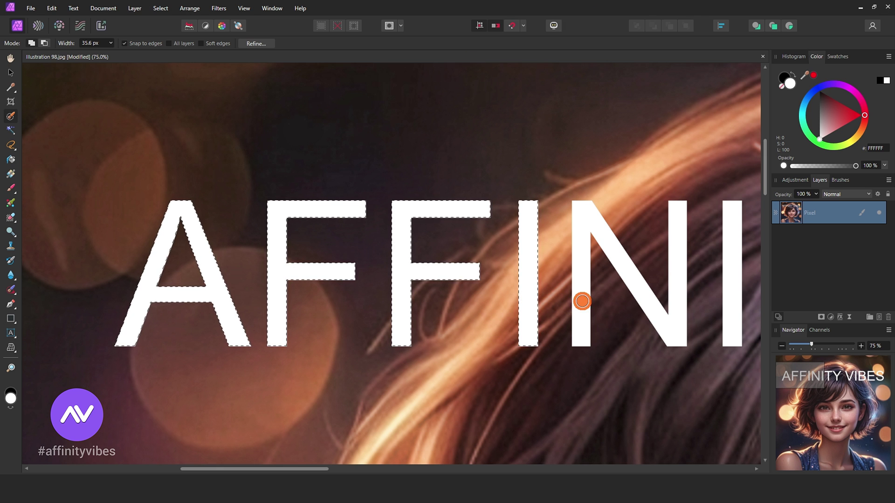
- Add the second I, T, E and remaining letters to the selection, then zoom out to 25%
{"action": "left_click_drag", "start_coordinate": [302, 468], "coordinate": [392, 468]}
{"action": "left_click", "coordinate": [405, 297]}
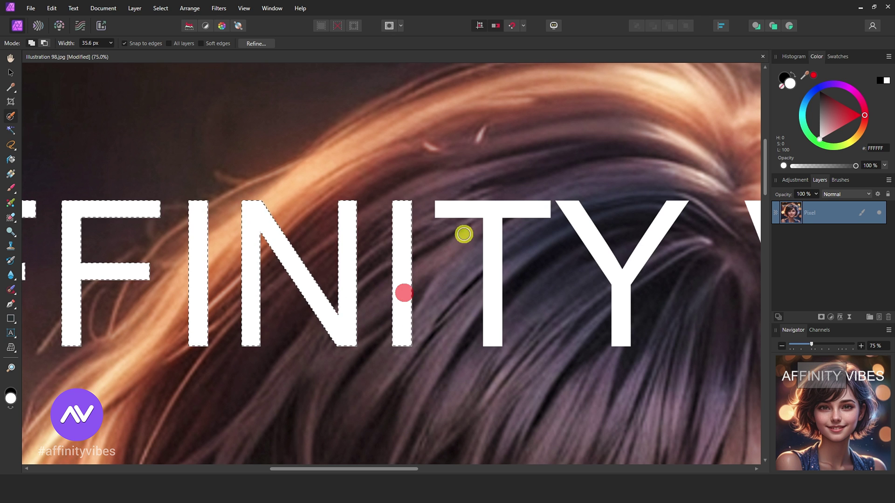
{"action": "left_click", "coordinate": [480, 213]}
{"action": "left_click_drag", "start_coordinate": [358, 469], "coordinate": [440, 467]}
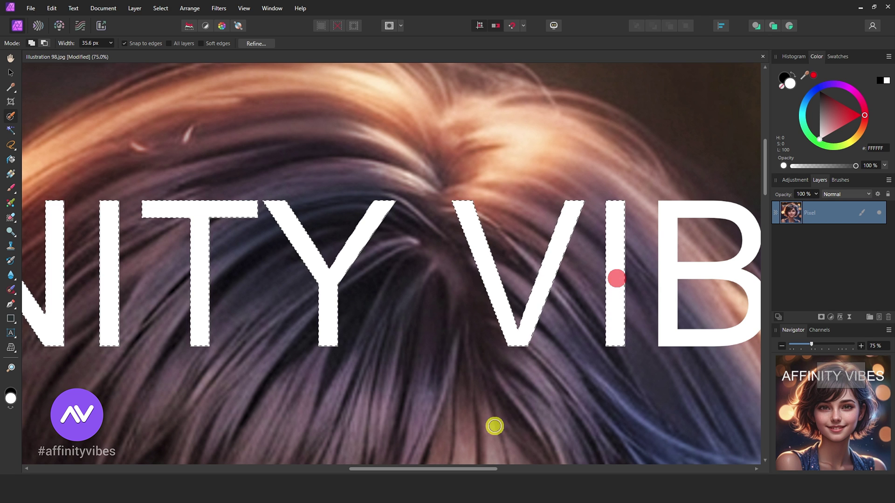
{"action": "left_click_drag", "start_coordinate": [416, 467], "coordinate": [499, 468]}
{"action": "left_click", "coordinate": [494, 333]}
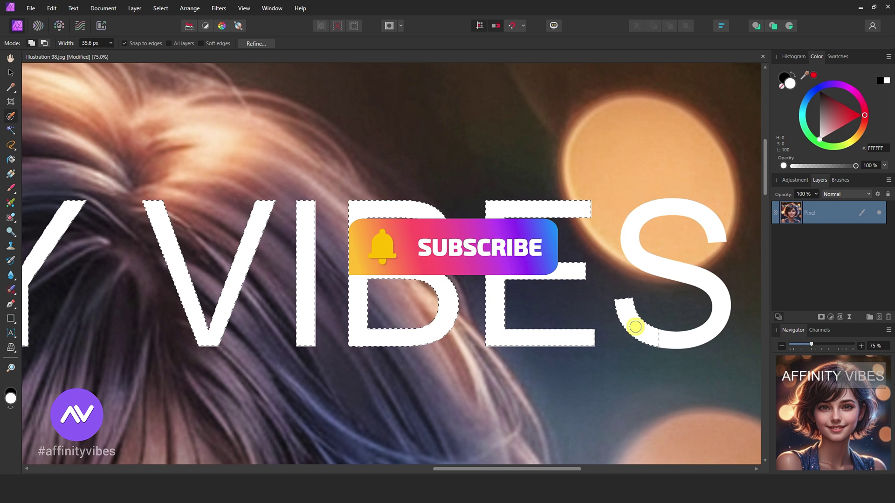
{"action": "left_click_drag", "start_coordinate": [634, 249], "coordinate": [683, 286]}
{"action": "left_click_drag", "start_coordinate": [500, 467], "coordinate": [417, 464]}
{"action": "key", "text": "ctrl+minus"}
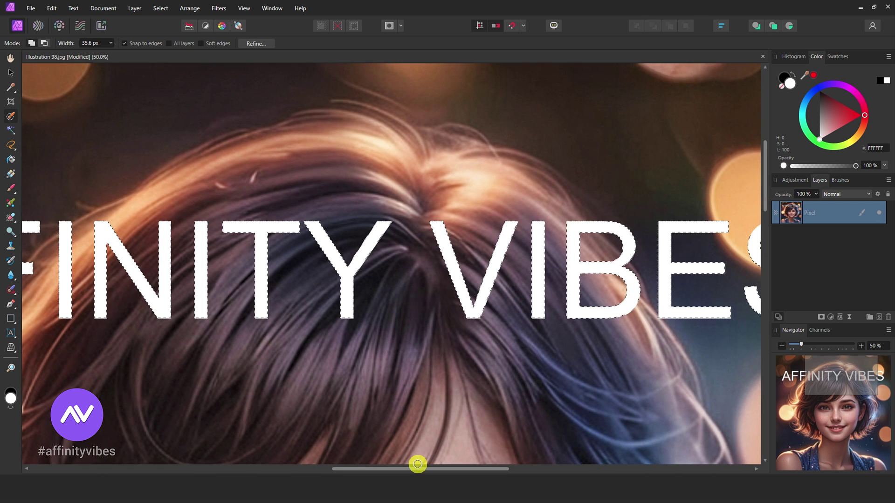
{"action": "left_click_drag", "start_coordinate": [435, 467], "coordinate": [418, 469]}
- Zoom out and toggle Quick Mask on and off to preview the title-letter selection
{"action": "key", "text": "ctrl+minus"}
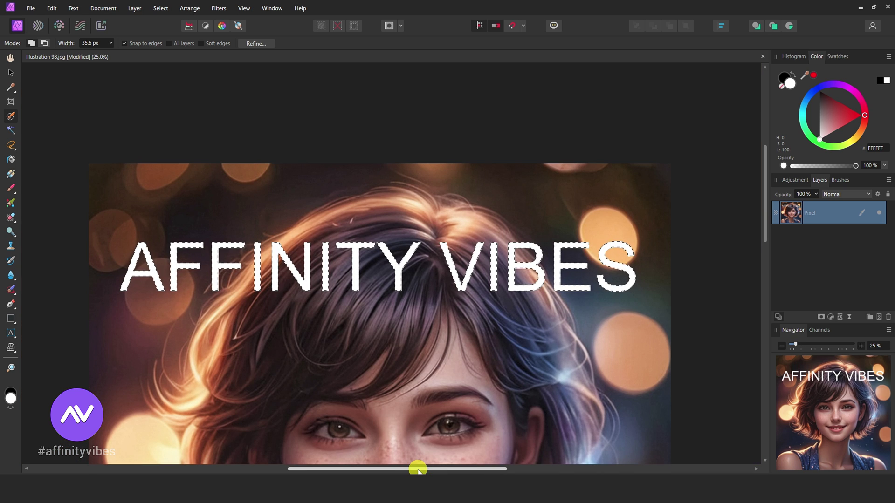
{"action": "scroll", "coordinate": [413, 339], "scroll_direction": "down", "scroll_amount": 4}
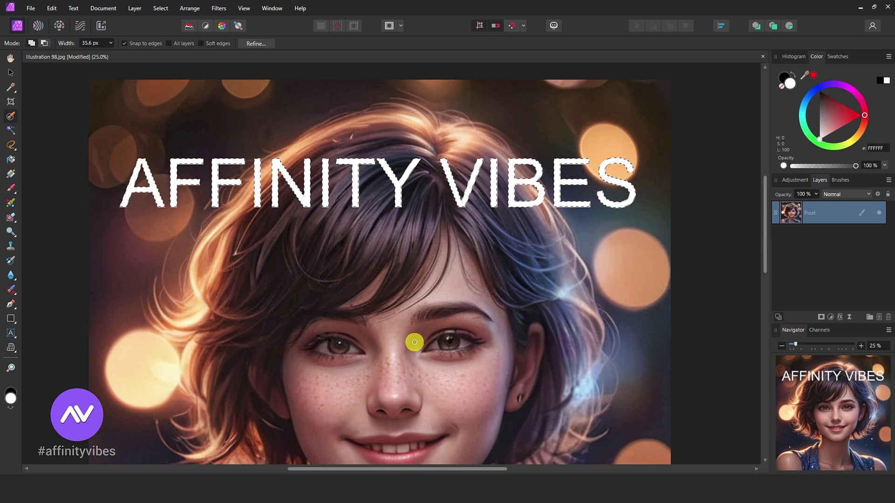
{"action": "scroll", "coordinate": [415, 342], "scroll_direction": "down", "scroll_amount": 2}
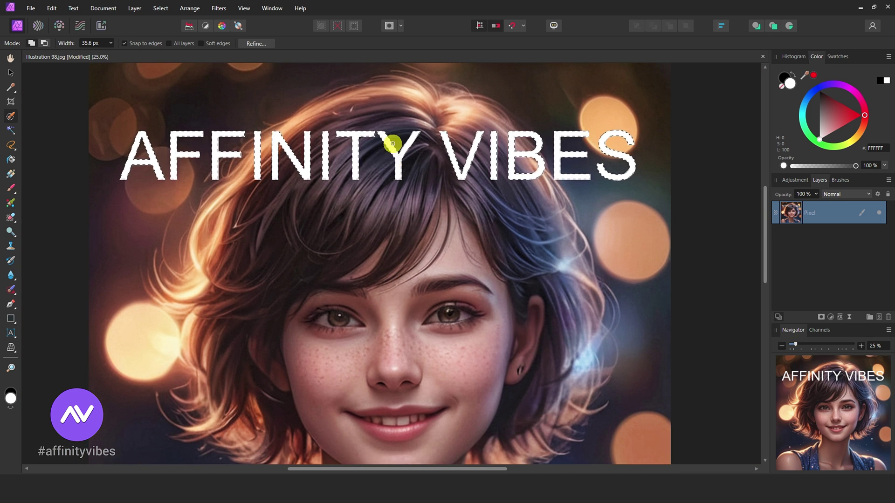
{"action": "left_click", "coordinate": [389, 26]}
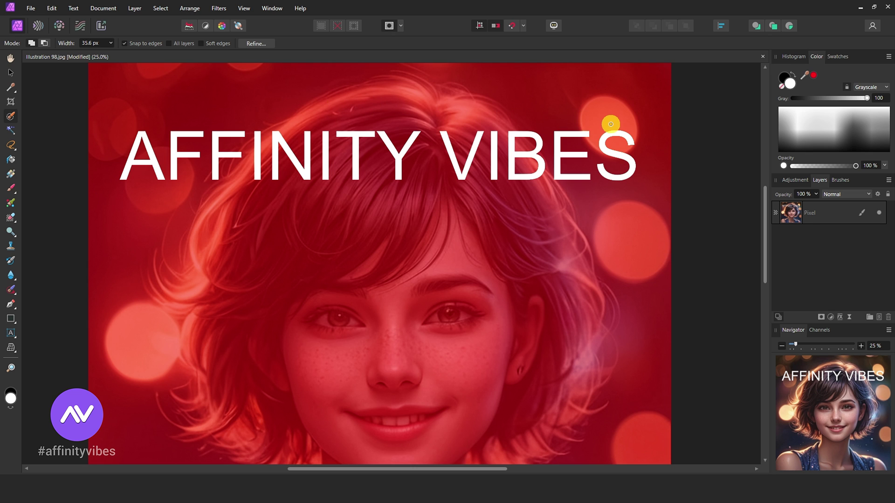
{"action": "left_click", "coordinate": [389, 26]}
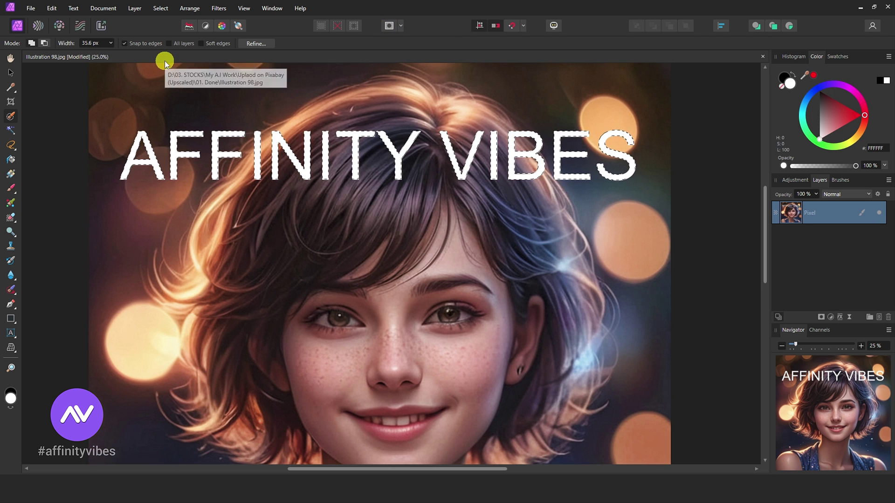
{"action": "left_click", "coordinate": [158, 8]}
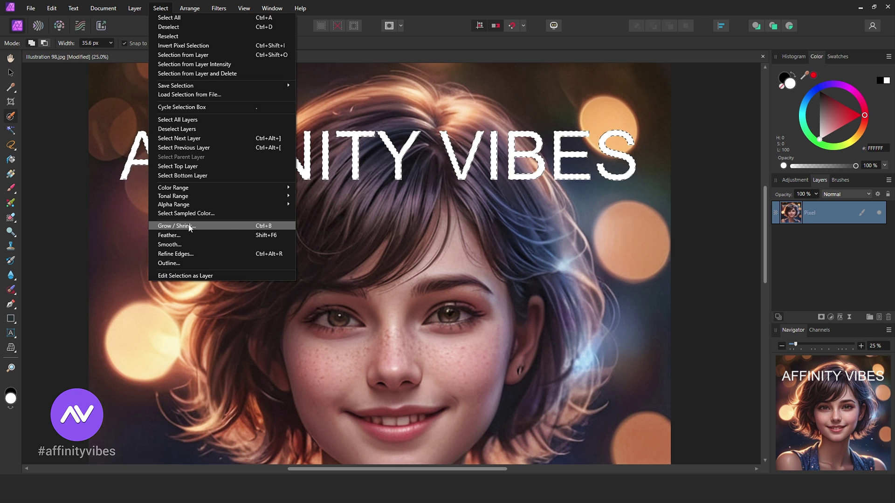
- Set the Grow/Shrink Selection radius to 2 px
{"action": "left_click", "coordinate": [226, 226]}
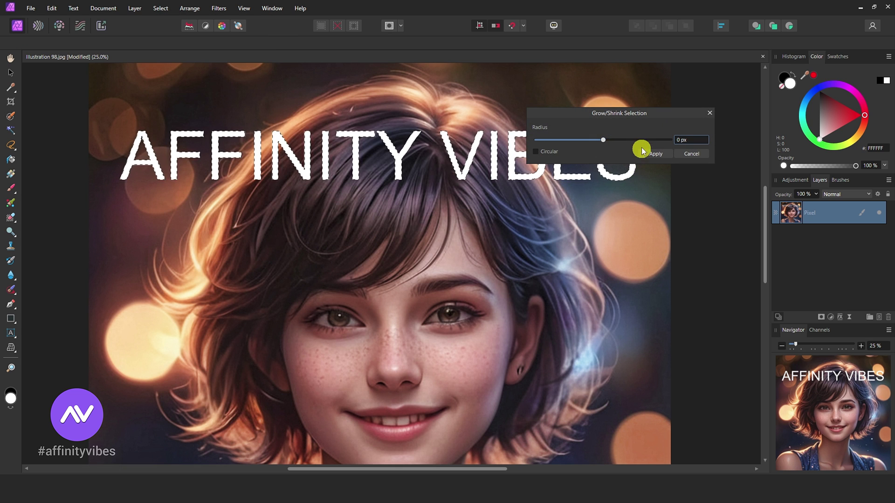
{"action": "left_click", "coordinate": [685, 139]}
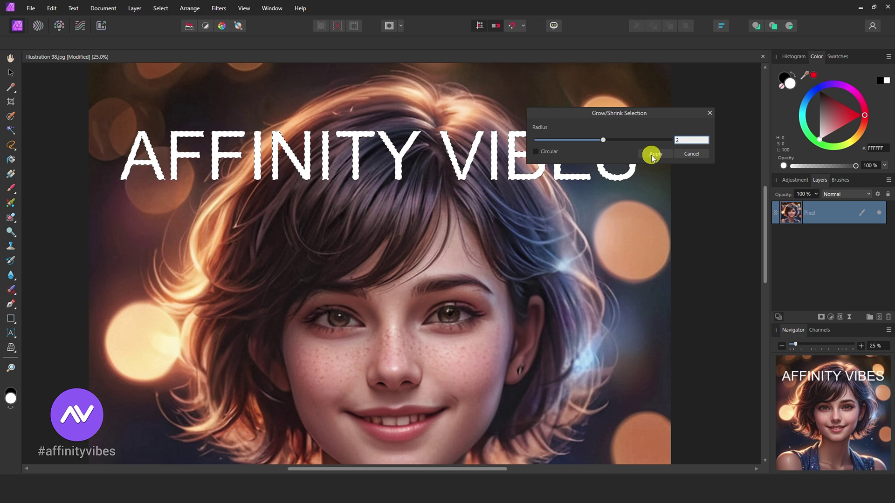
- Apply the 2 px grow, then fill the selected letters using Inpainting as the fill source
{"action": "left_click", "coordinate": [651, 155]}
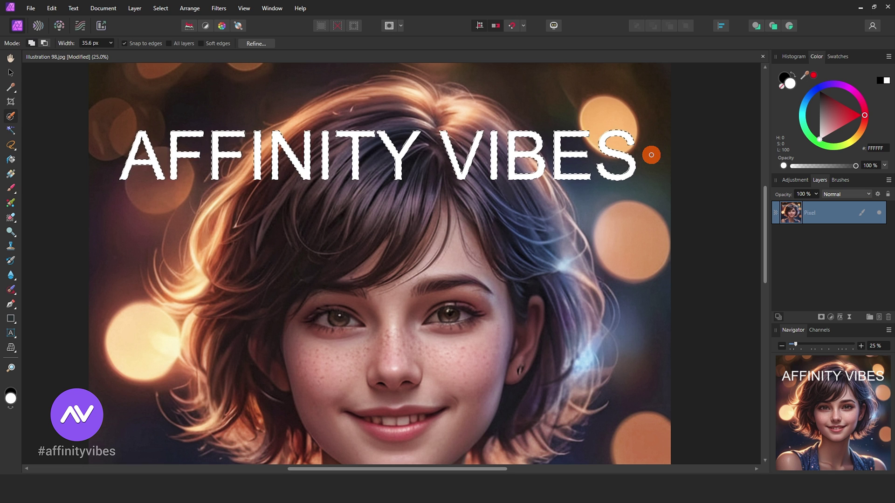
{"action": "left_click", "coordinate": [50, 9]}
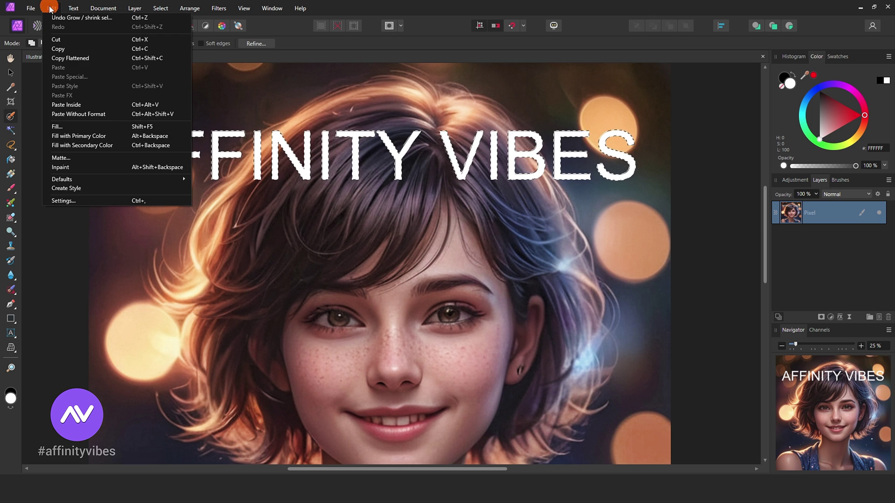
{"action": "left_click", "coordinate": [149, 128]}
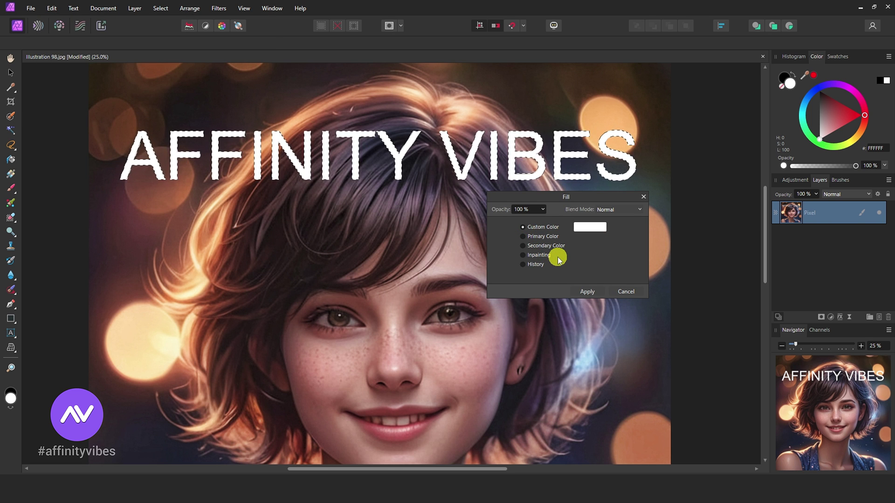
{"action": "left_click", "coordinate": [522, 255]}
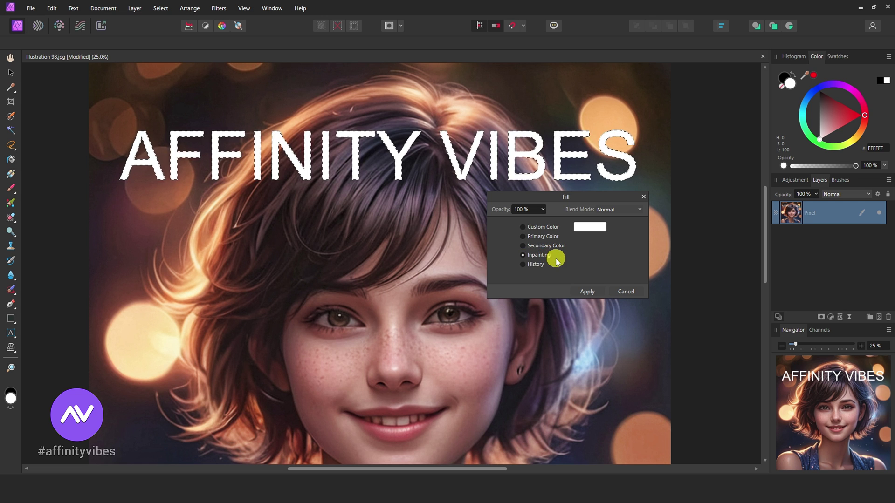
{"action": "left_click", "coordinate": [587, 291]}
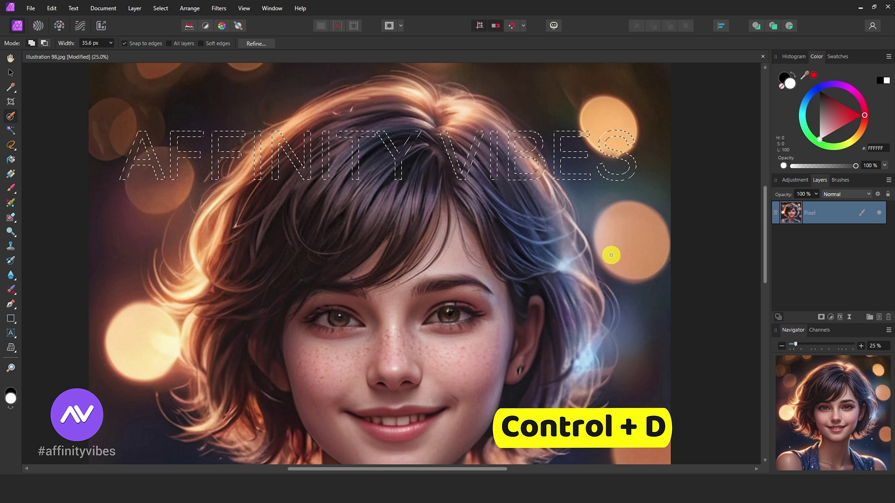
- Deselect with Ctrl+D and zoom out to view the entire text-free portrait
{"action": "key", "text": "ctrl+d"}
{"action": "key", "text": "ctrl+minus"}
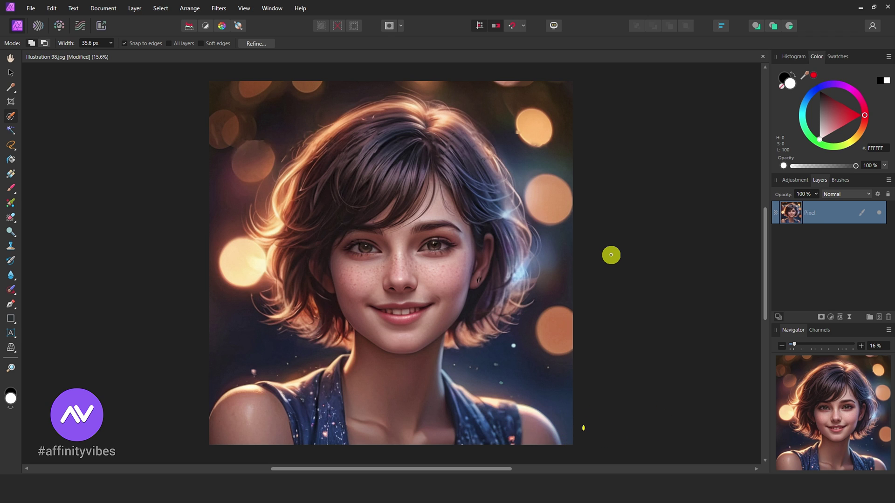